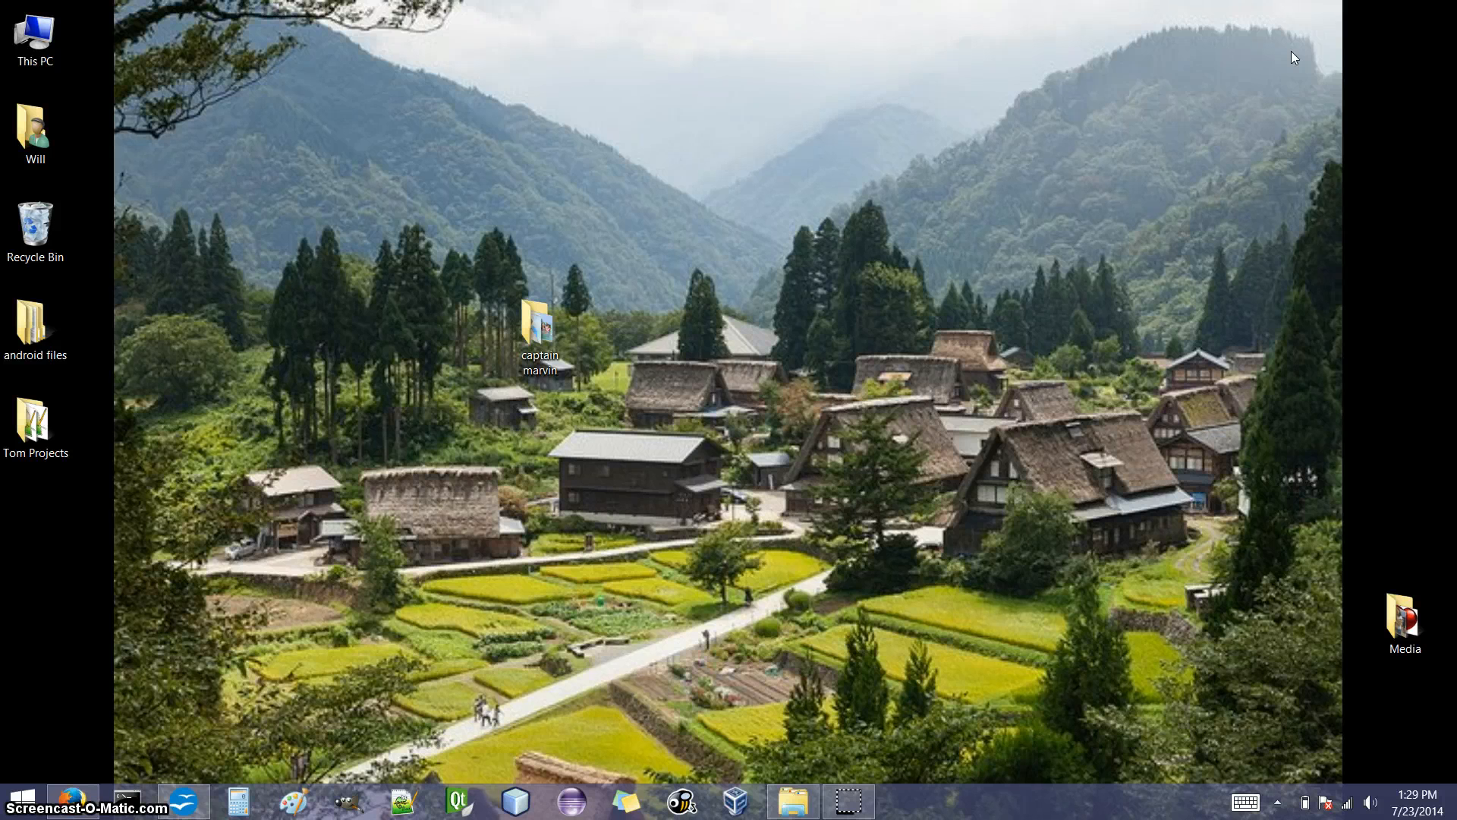
- Launch Windows Media Player from Start search and switch to the Burn view
key(super)
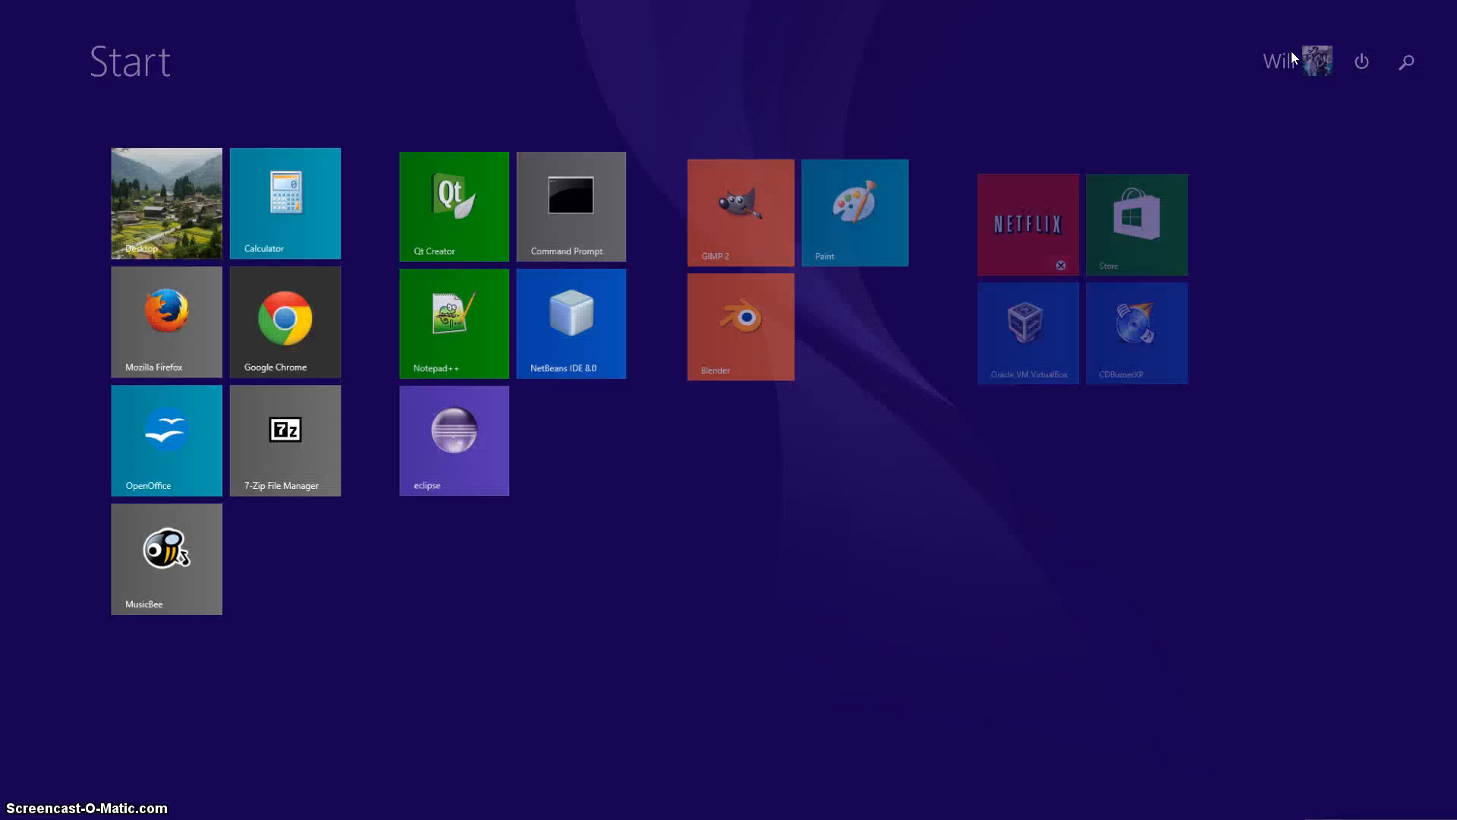
text(windows media Player)
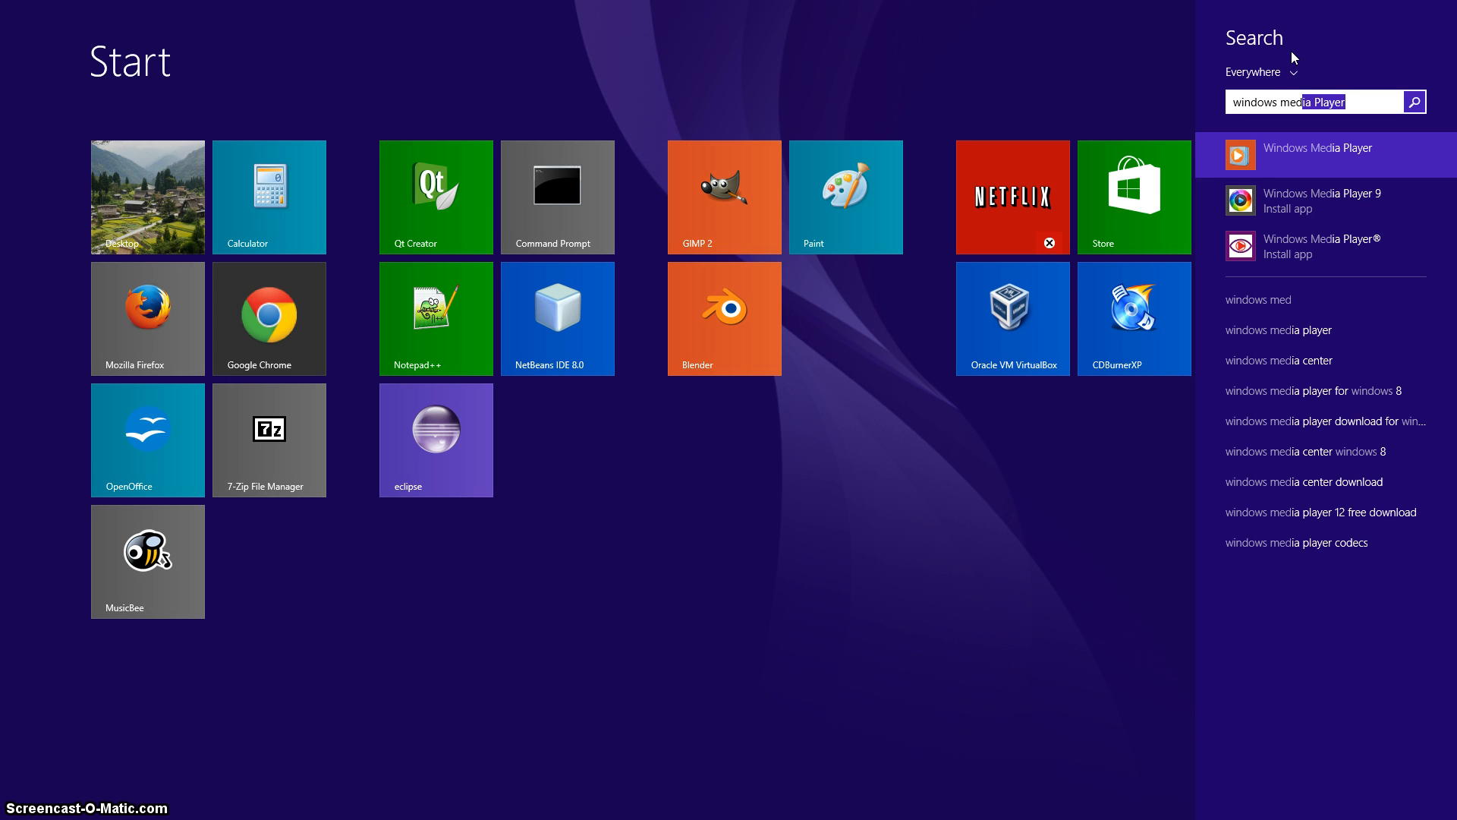
click(1297, 152)
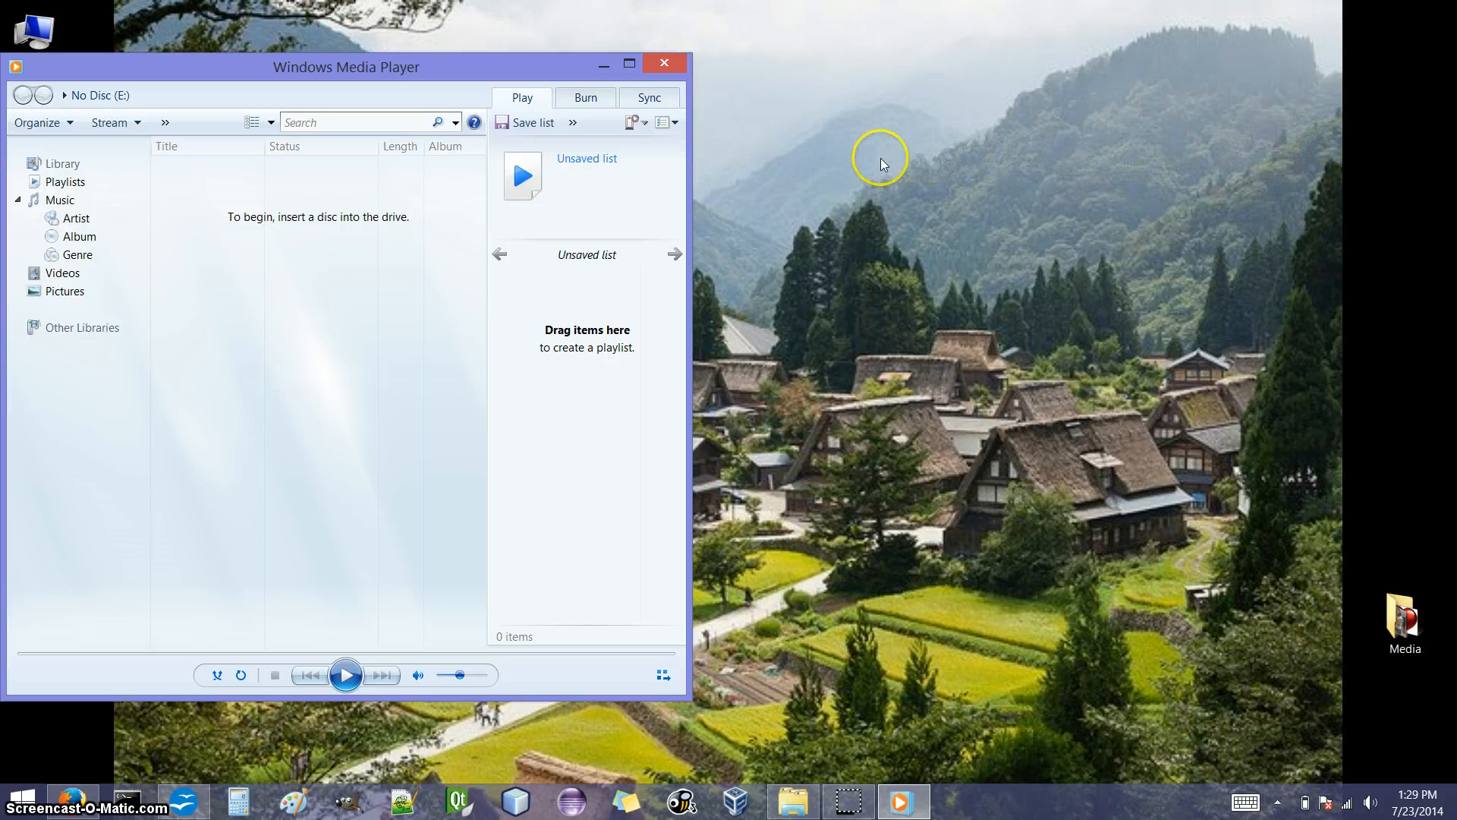
click(576, 100)
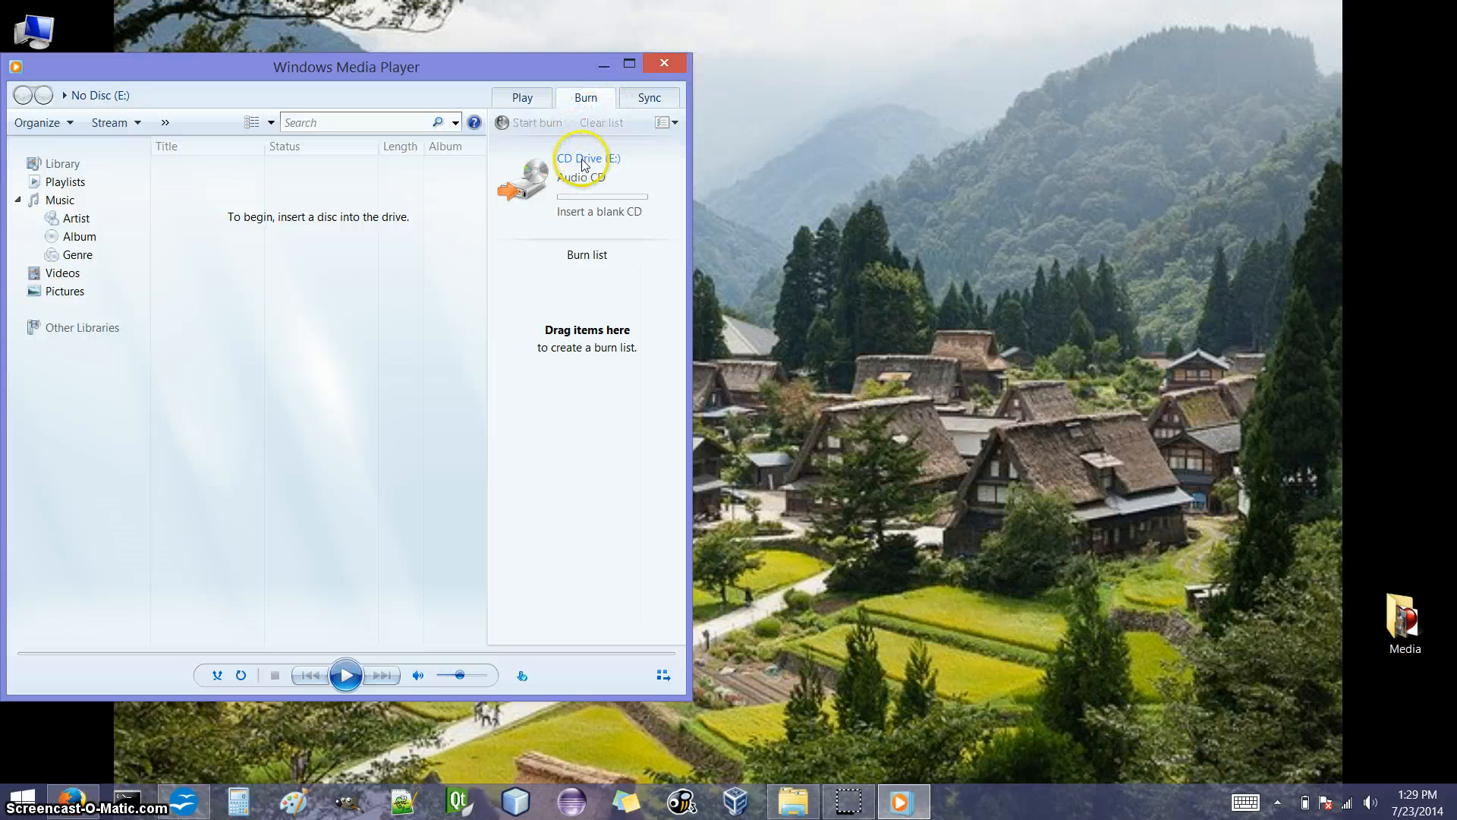
- Let the blank CD in drive E: register and poke at the burn list title
click(589, 106)
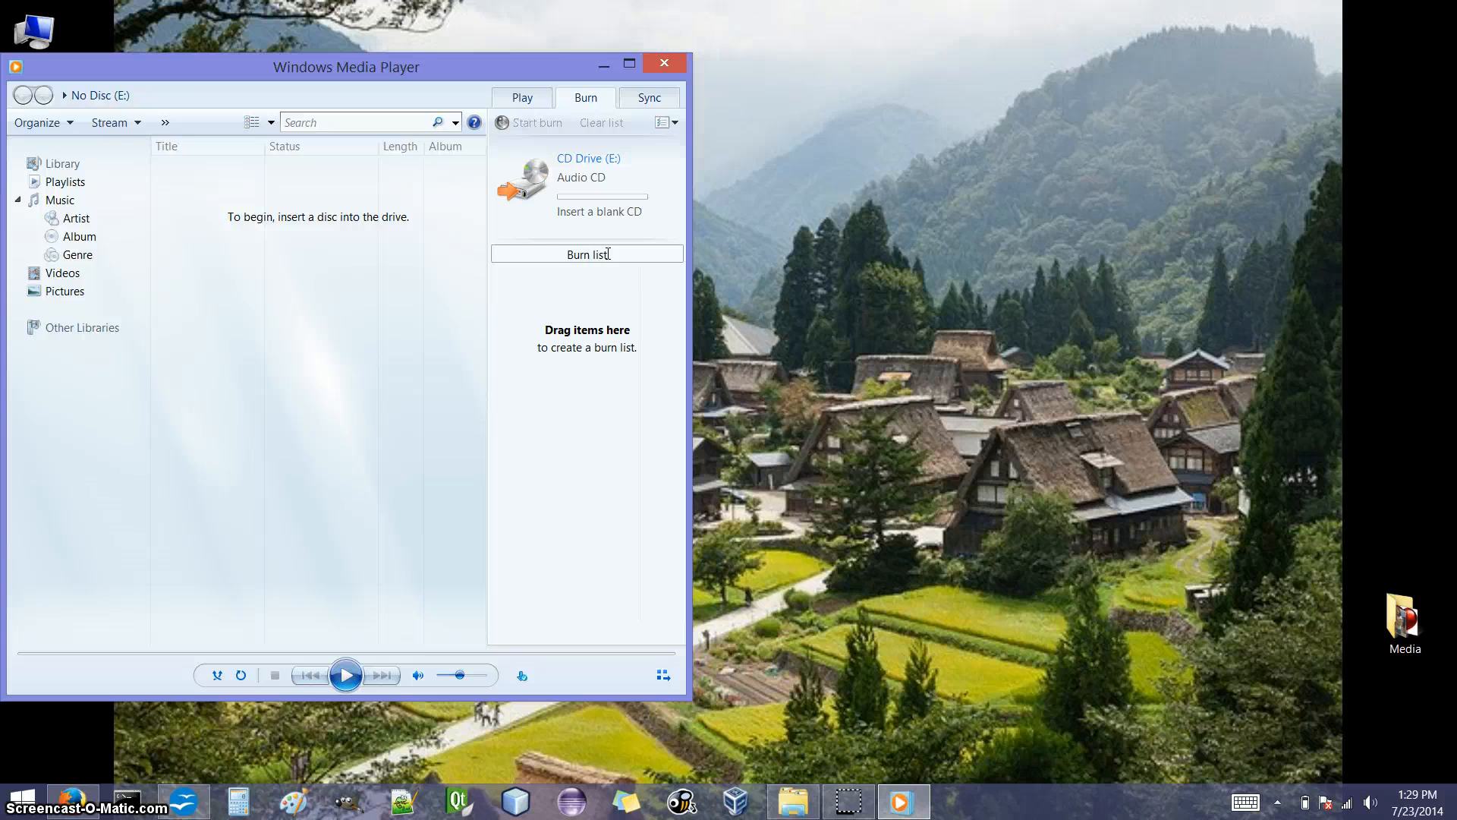
click(608, 254)
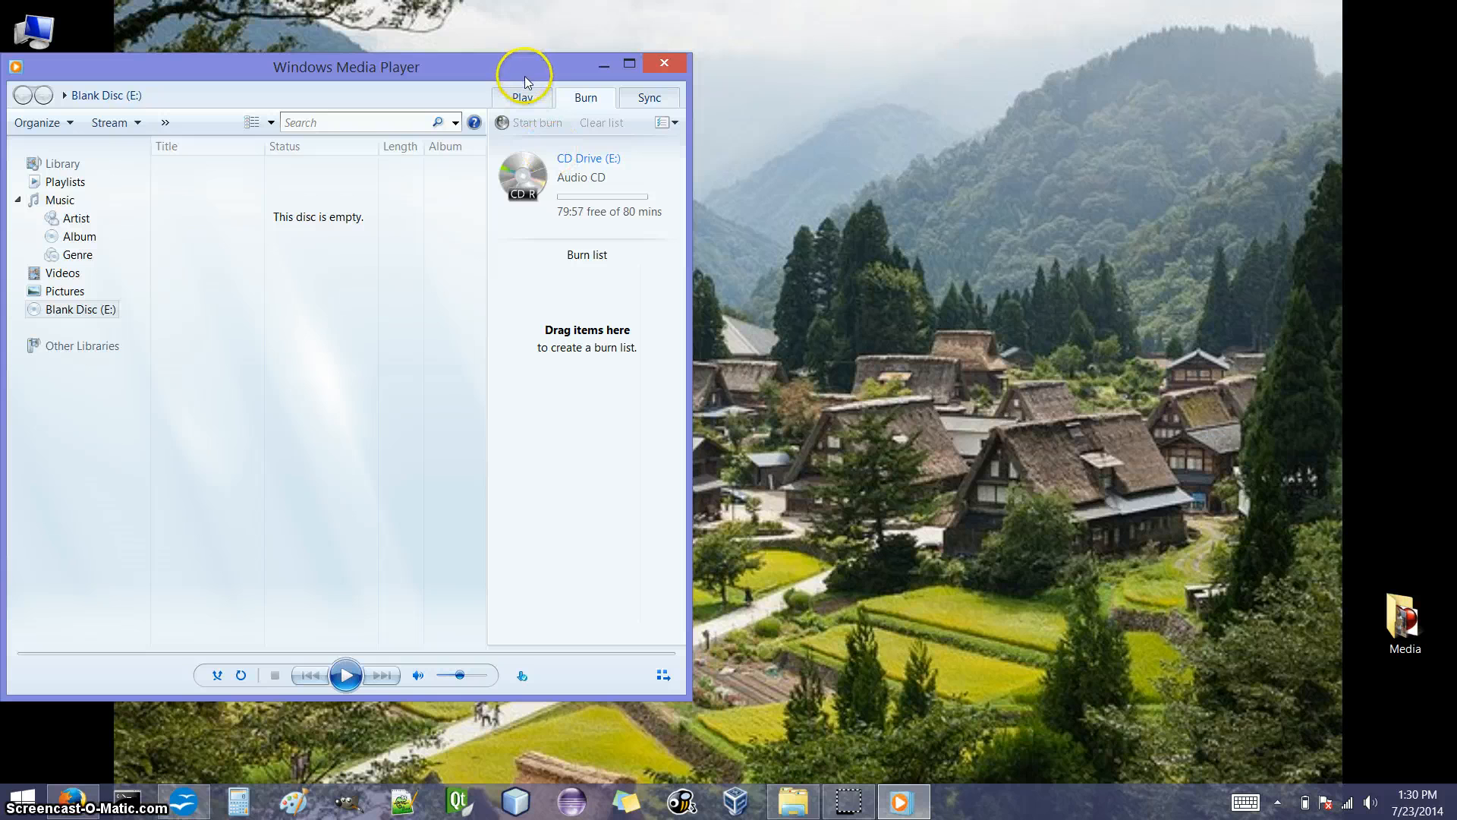
- Select all 16 WAV songs in the folder and drag them into the burn list
click(788, 803)
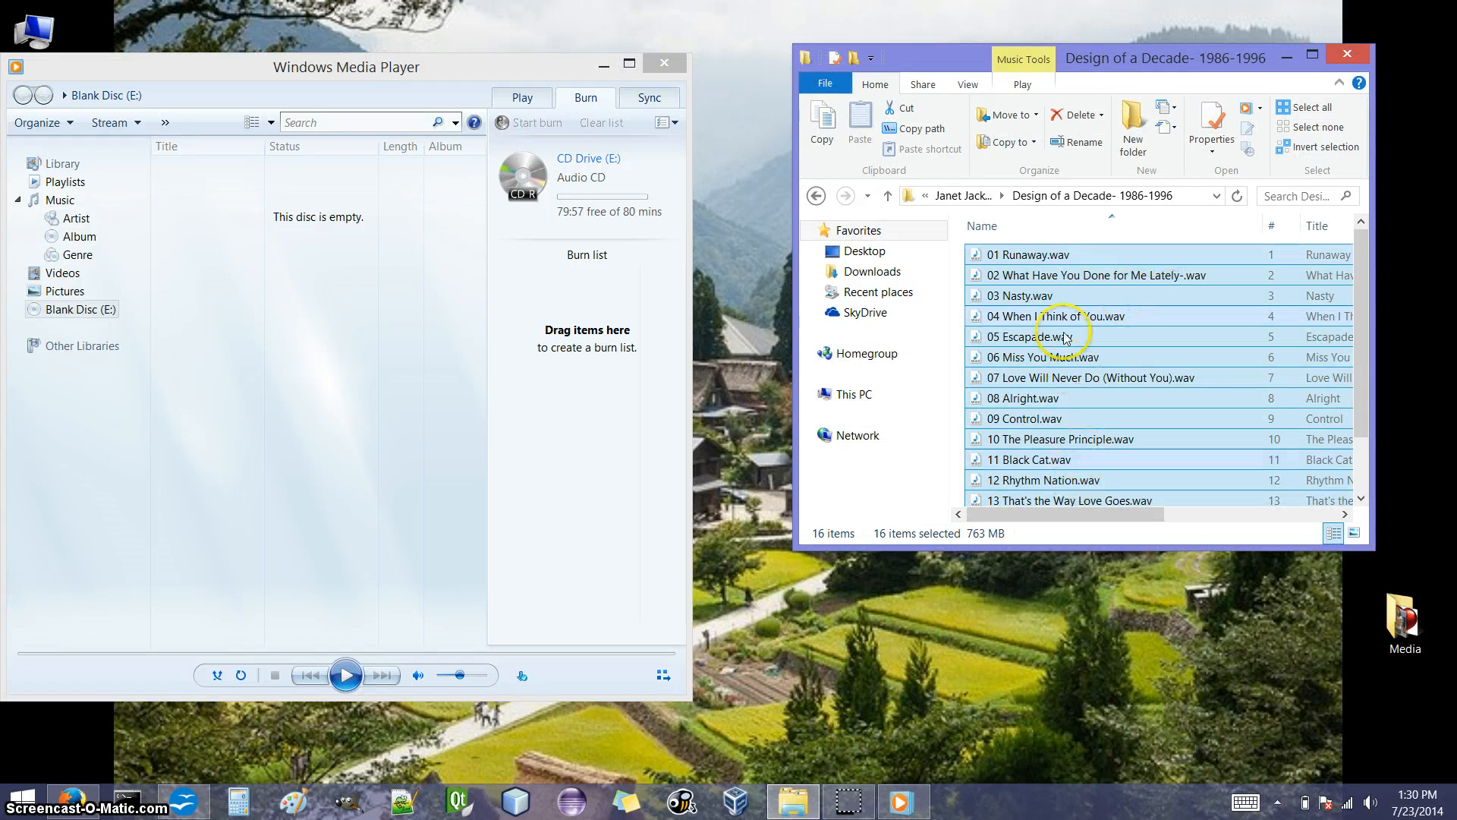
click(1024, 260)
key(ctrl+a)
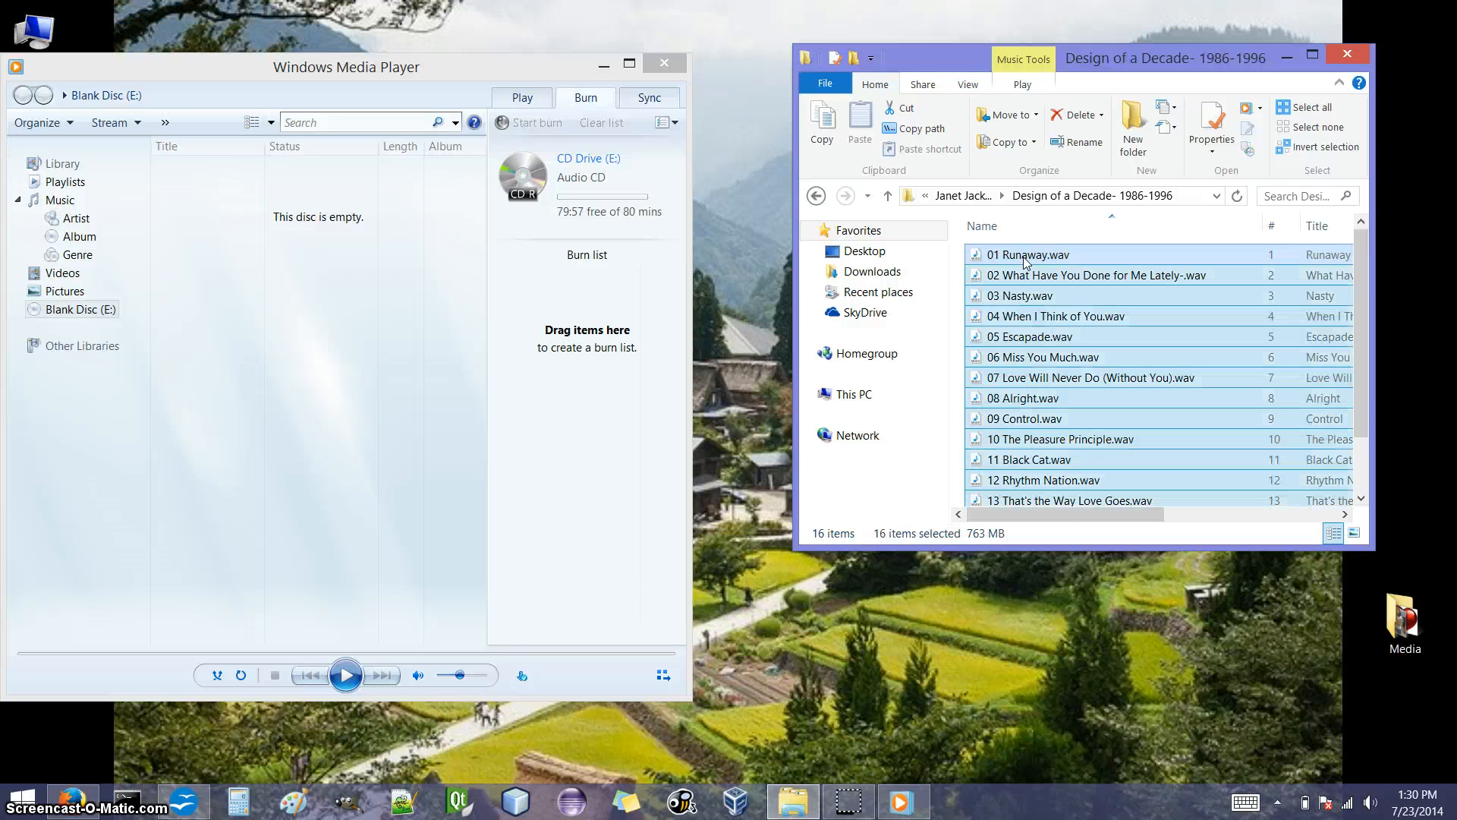
mouse_move(1025, 260)
mouse_down()
mouse_move(911, 300)
mouse_move(592, 336)
mouse_up()
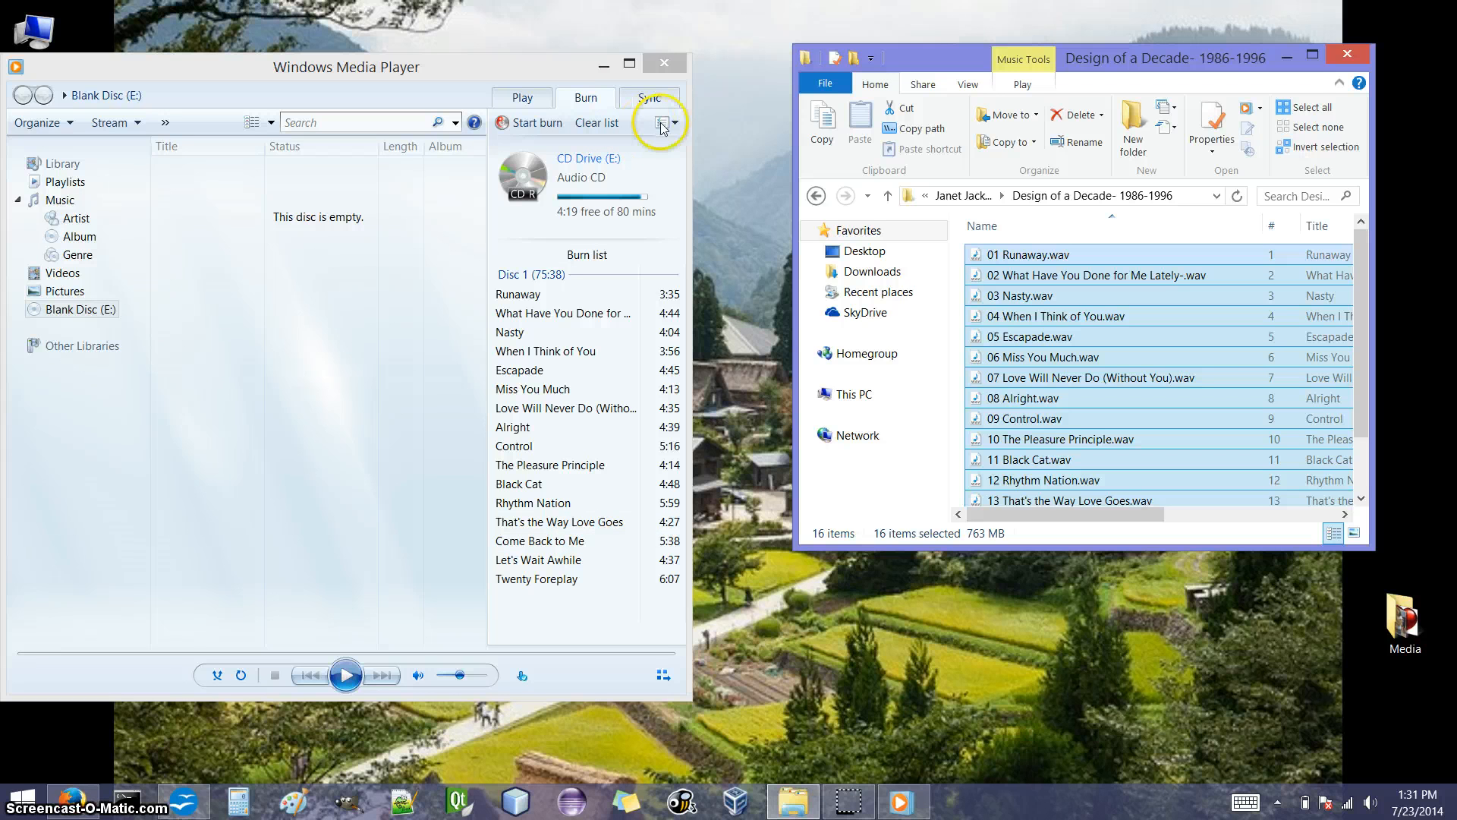
- Choose Audio CD as the disc format in the burn options
click(667, 123)
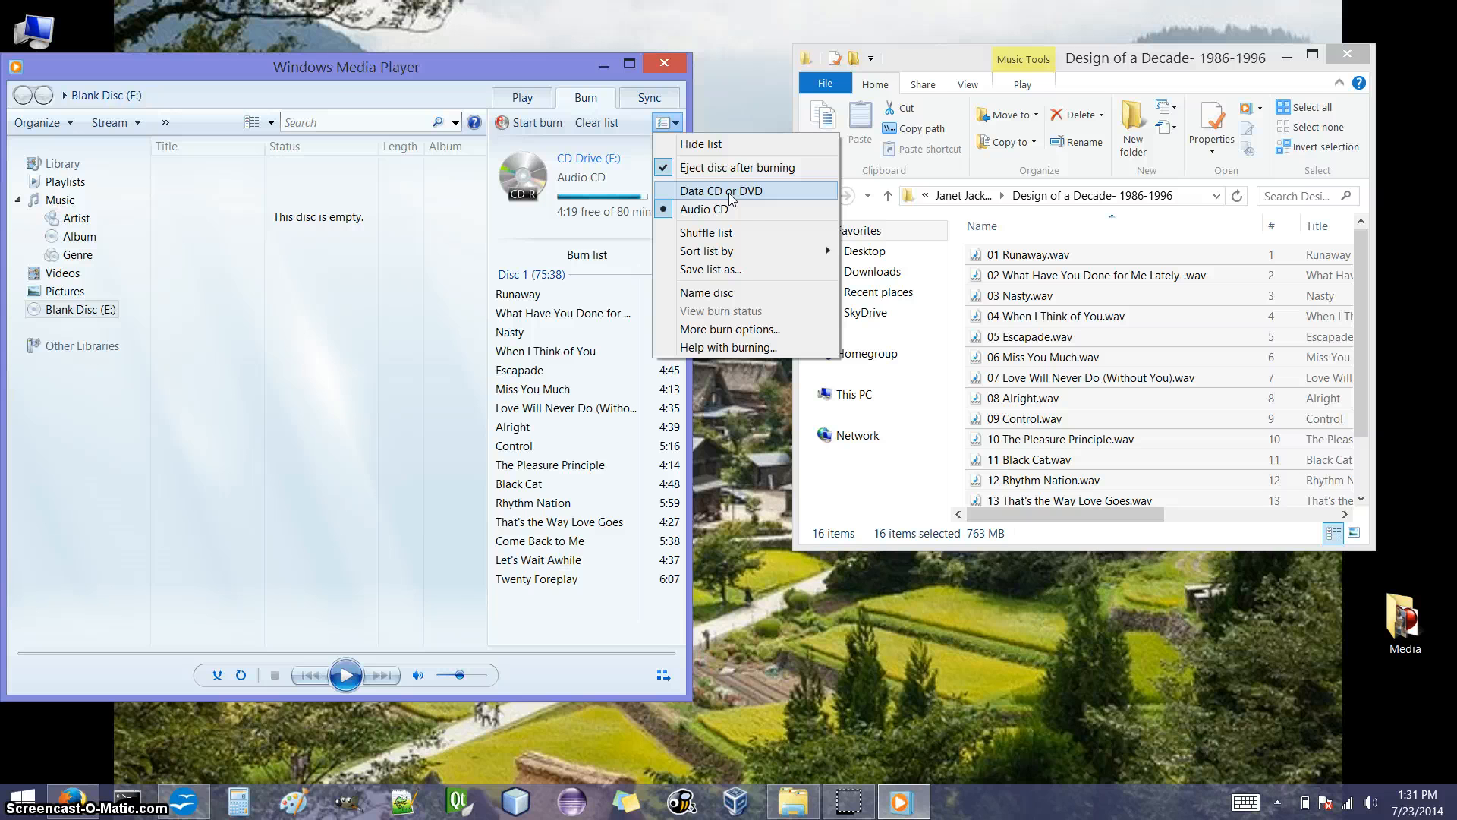
click(730, 216)
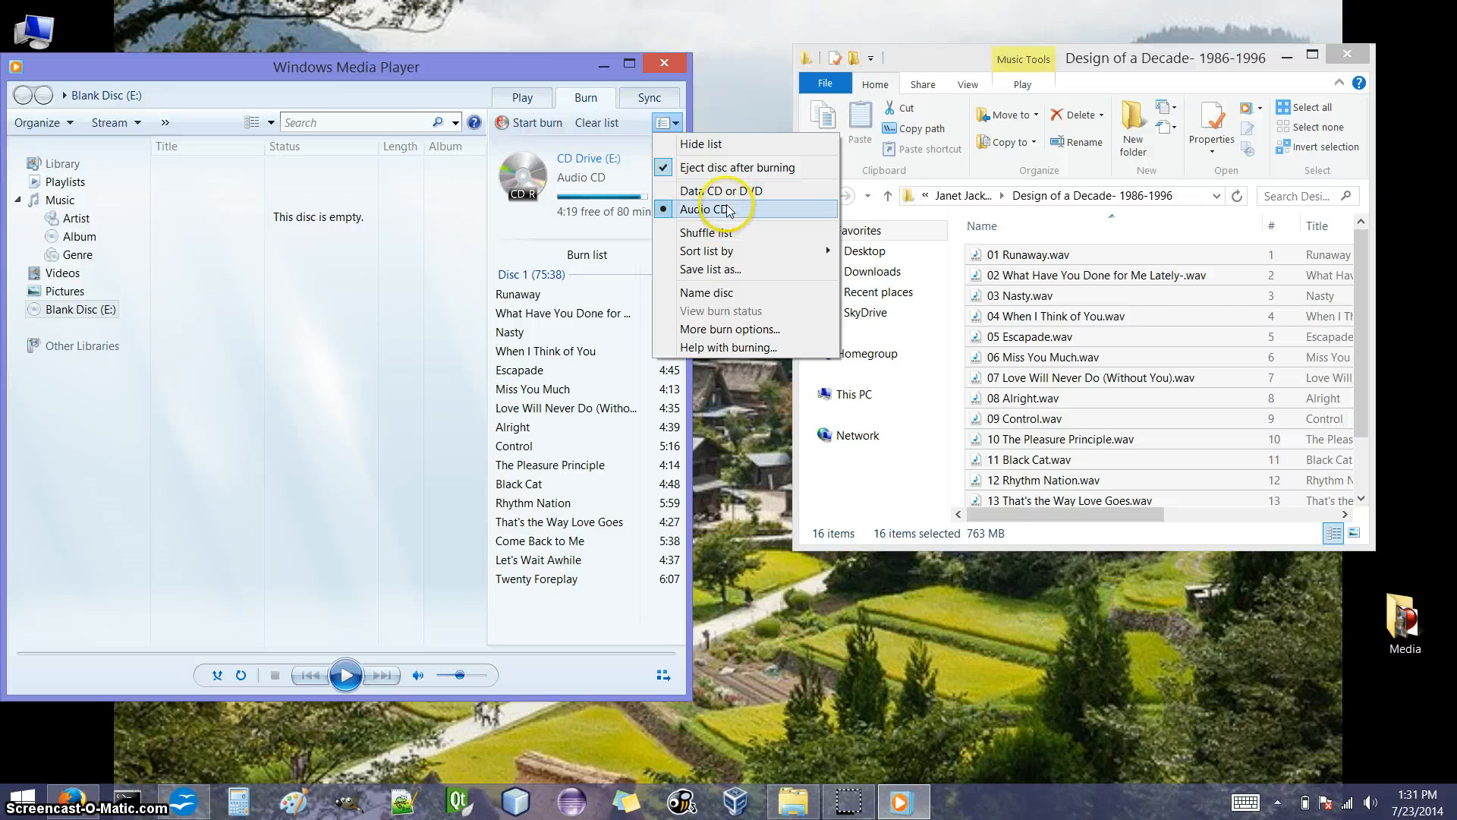
click(726, 211)
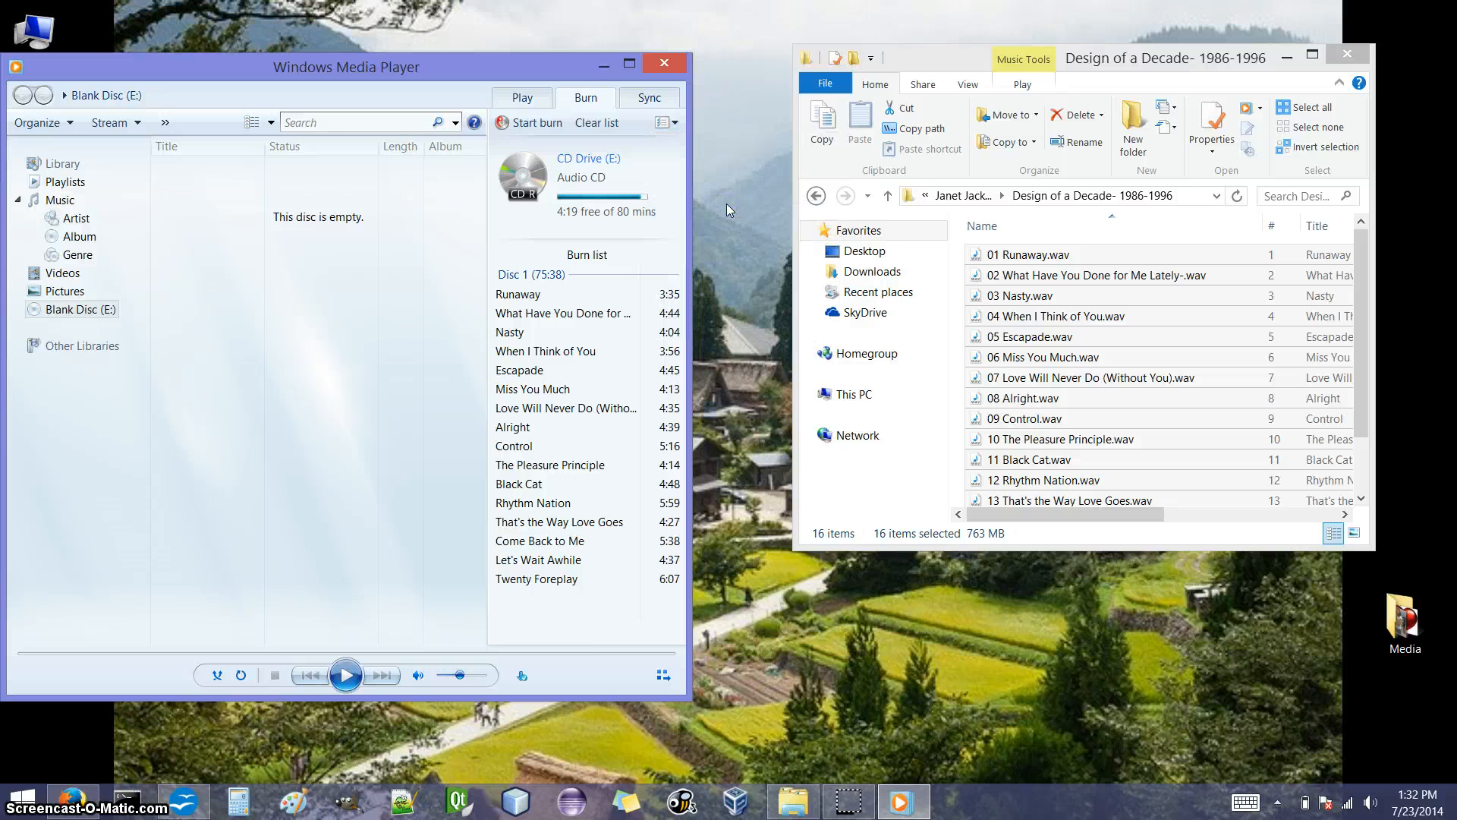
- Rename the disc to 'Janet Jackson - Design of a Decade' and recheck burn options
click(671, 126)
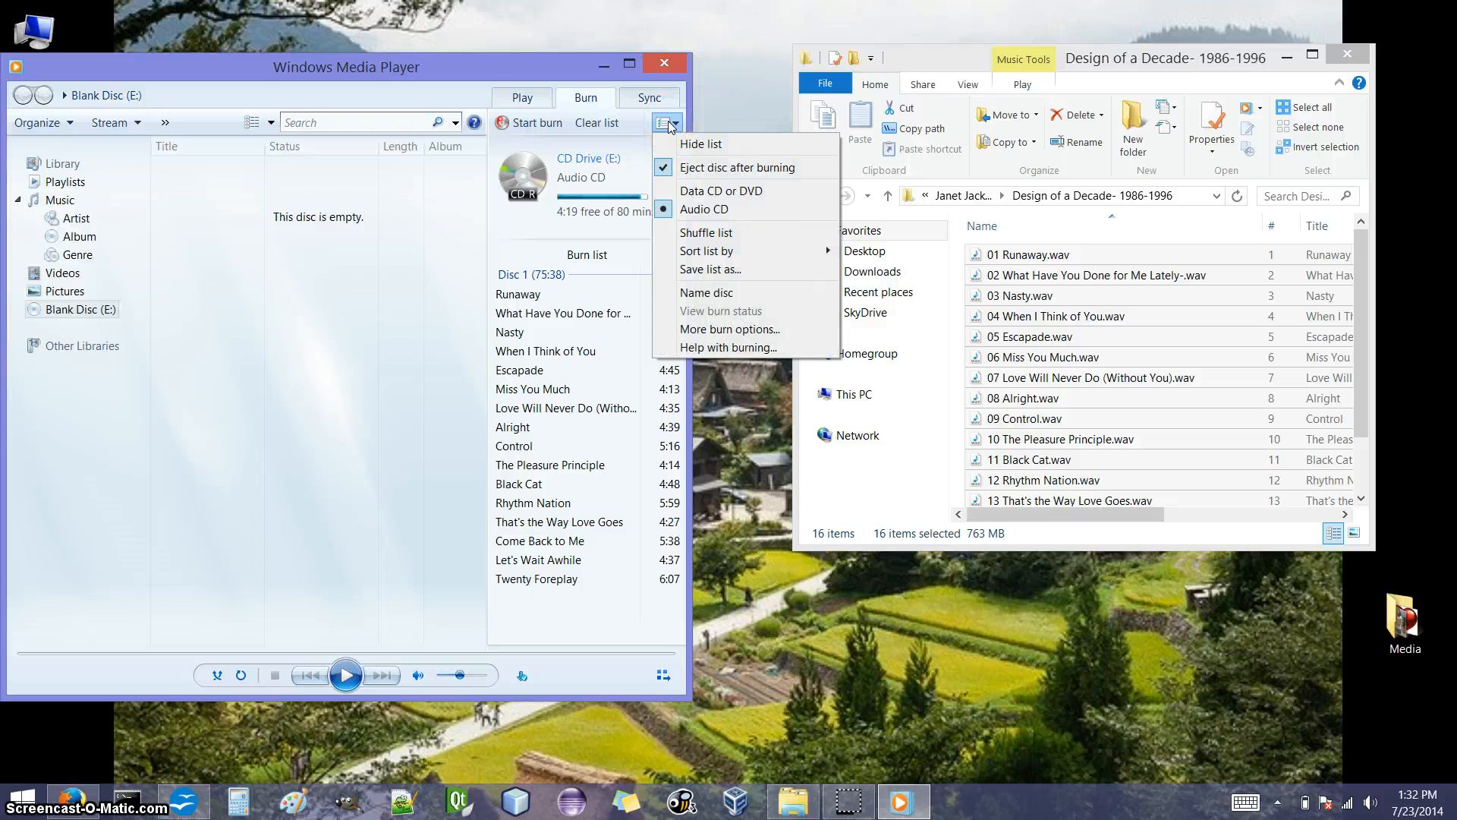
click(730, 295)
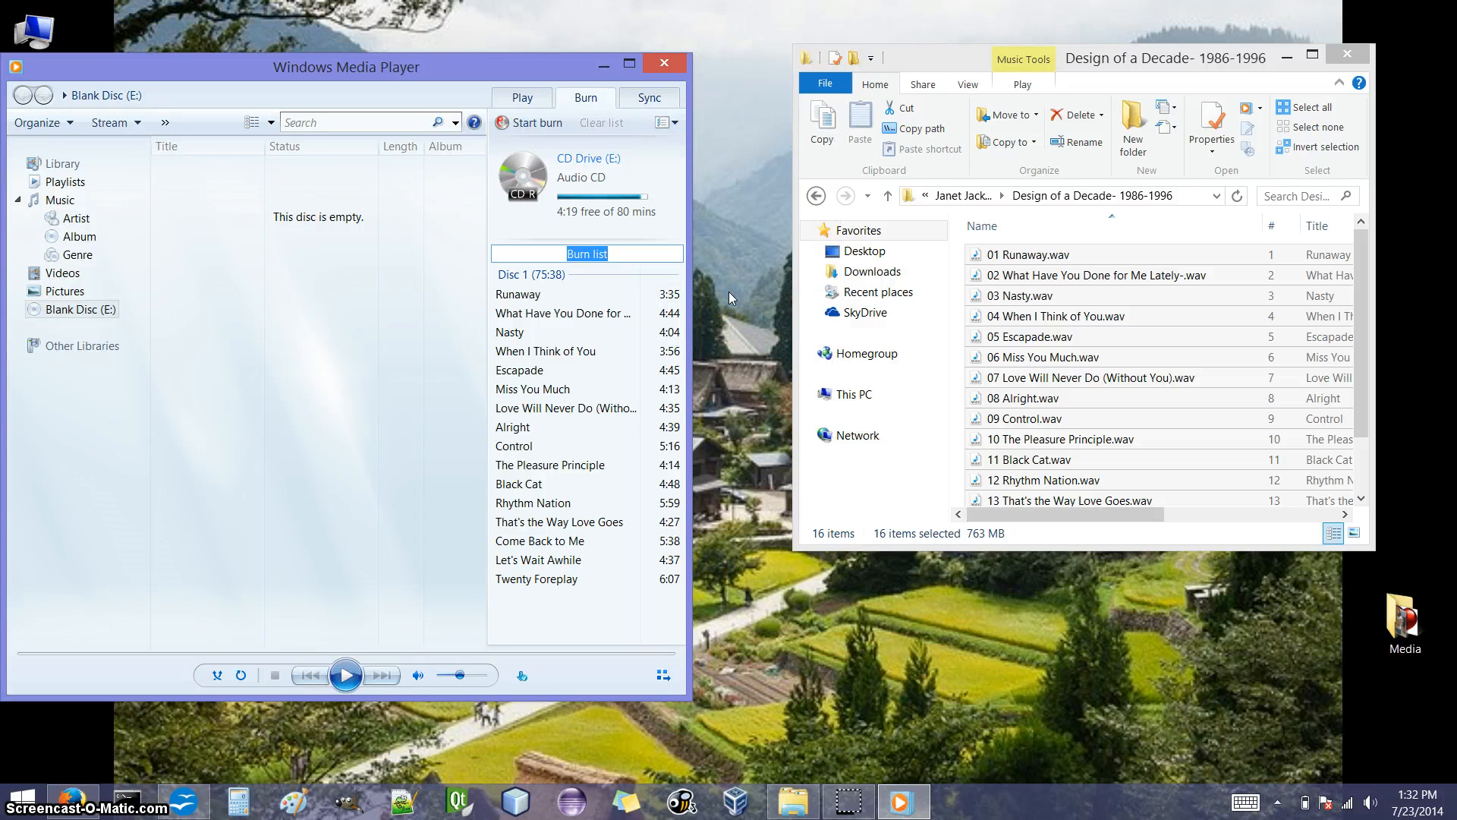
text(Janet Ja)
text(ckson -)
text( Design o)
text(f a Decade)
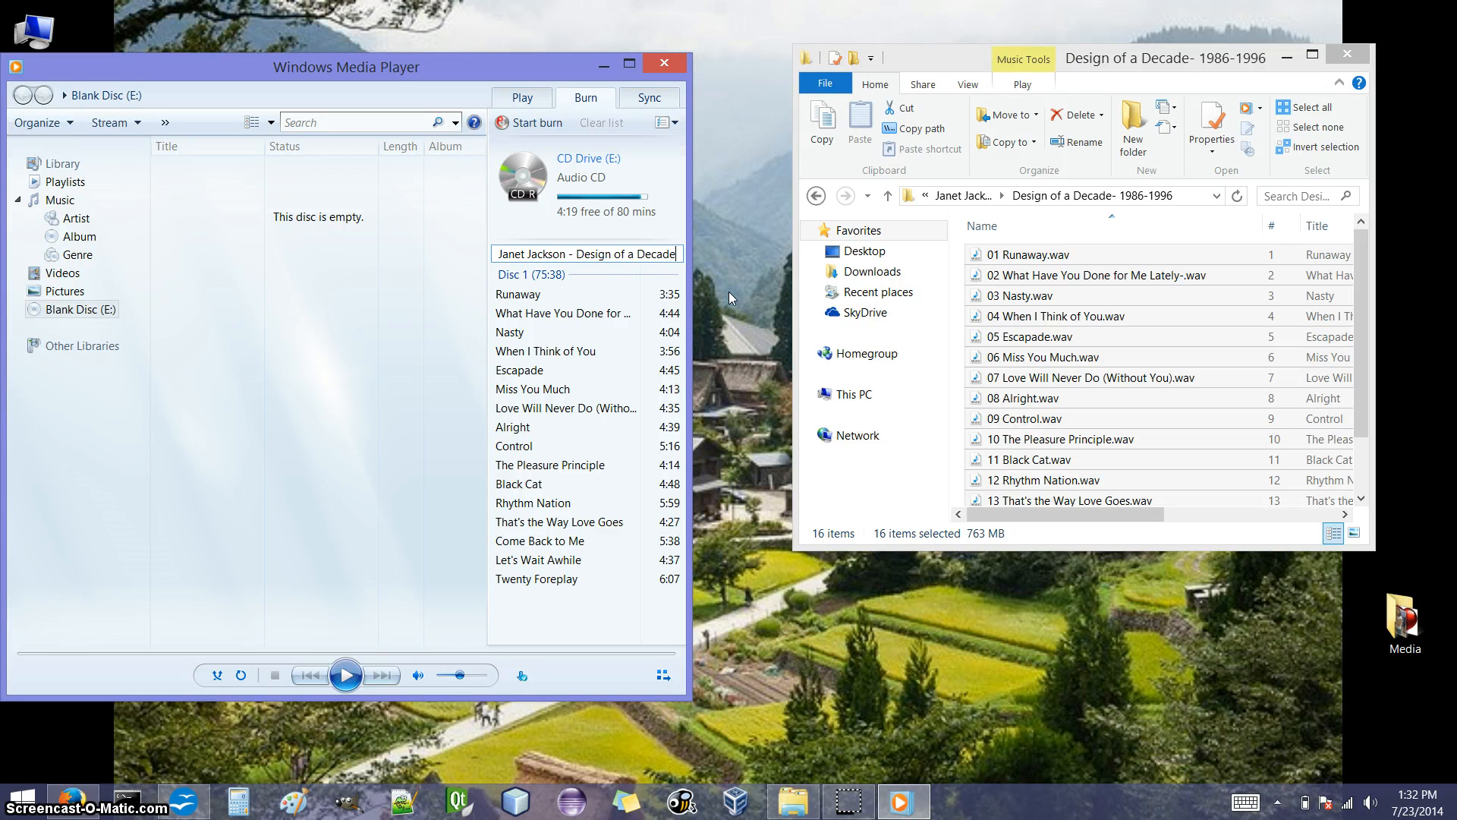
click(691, 295)
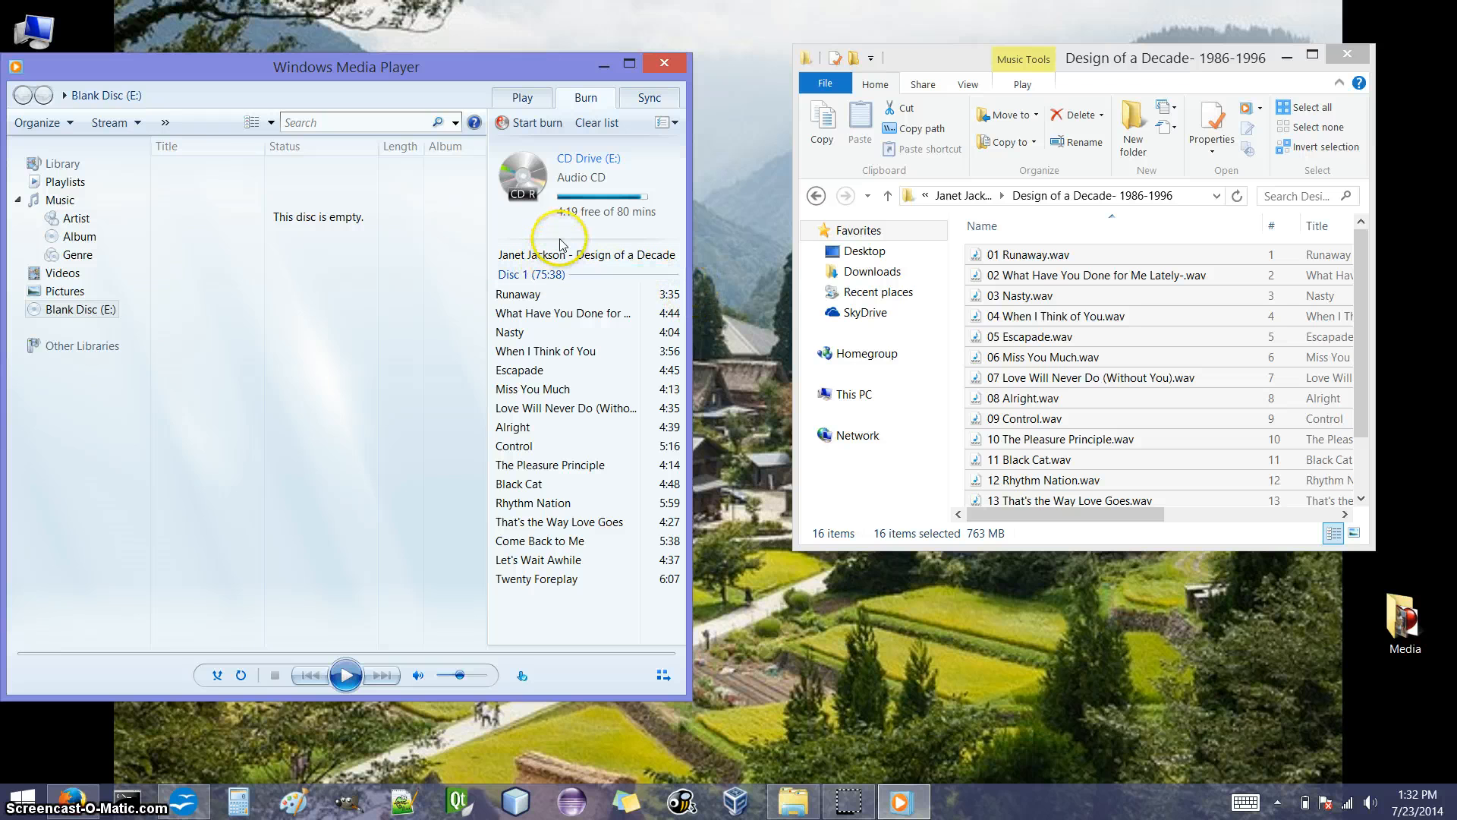
click(524, 295)
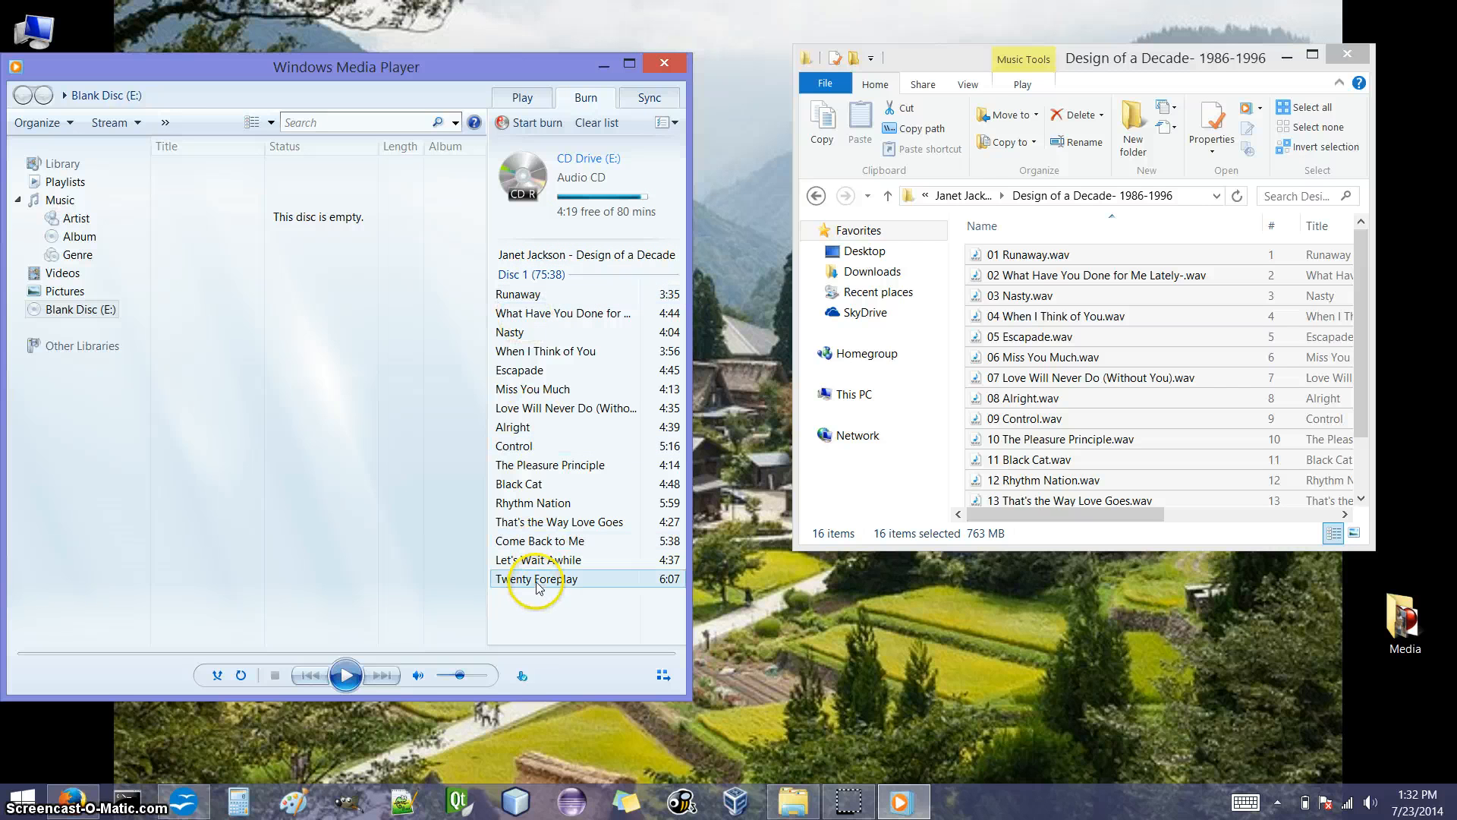
click(670, 125)
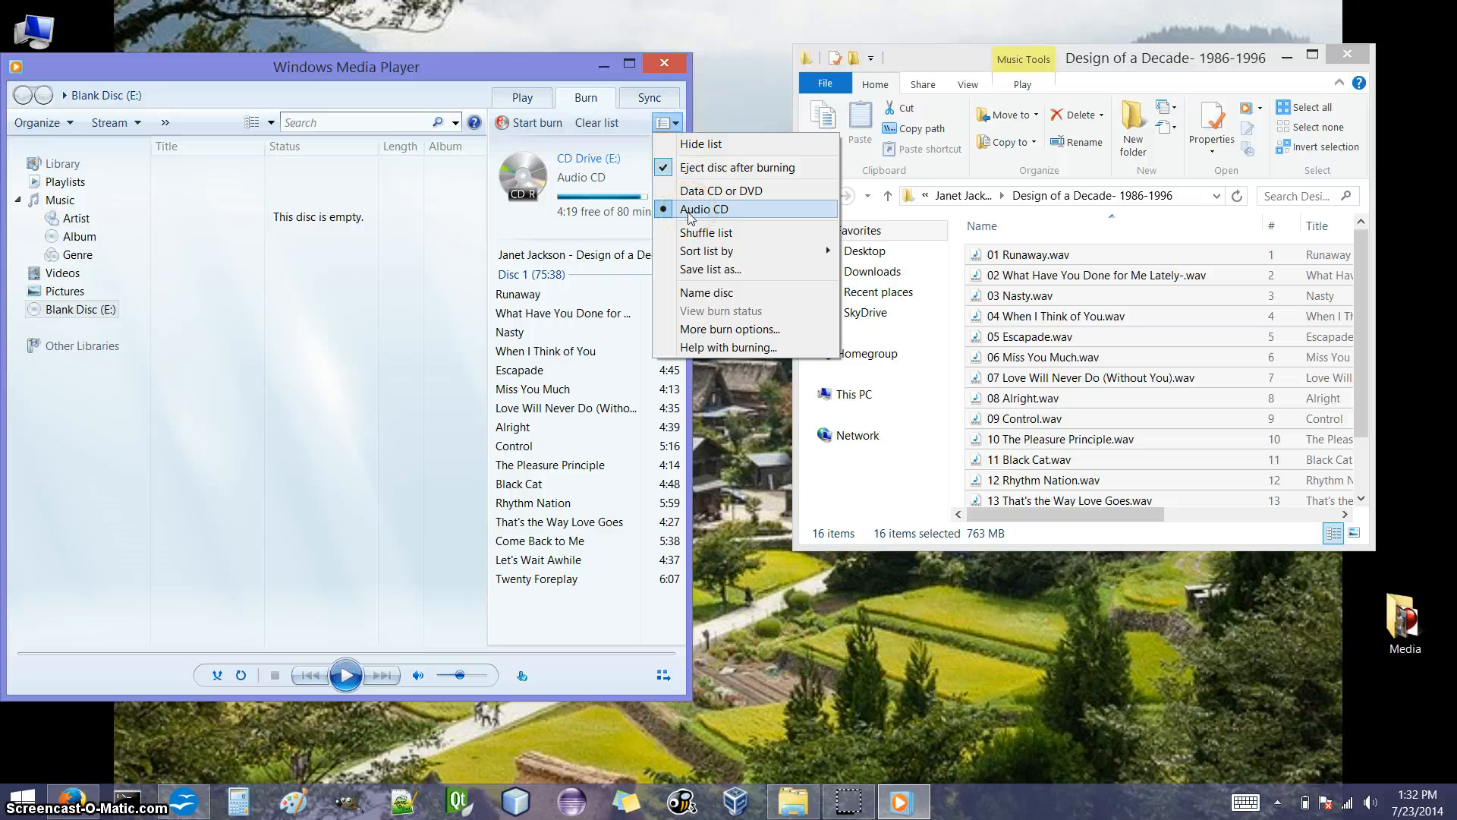
- Dismiss the options menu and start the burn of the 16 tracks
click(560, 299)
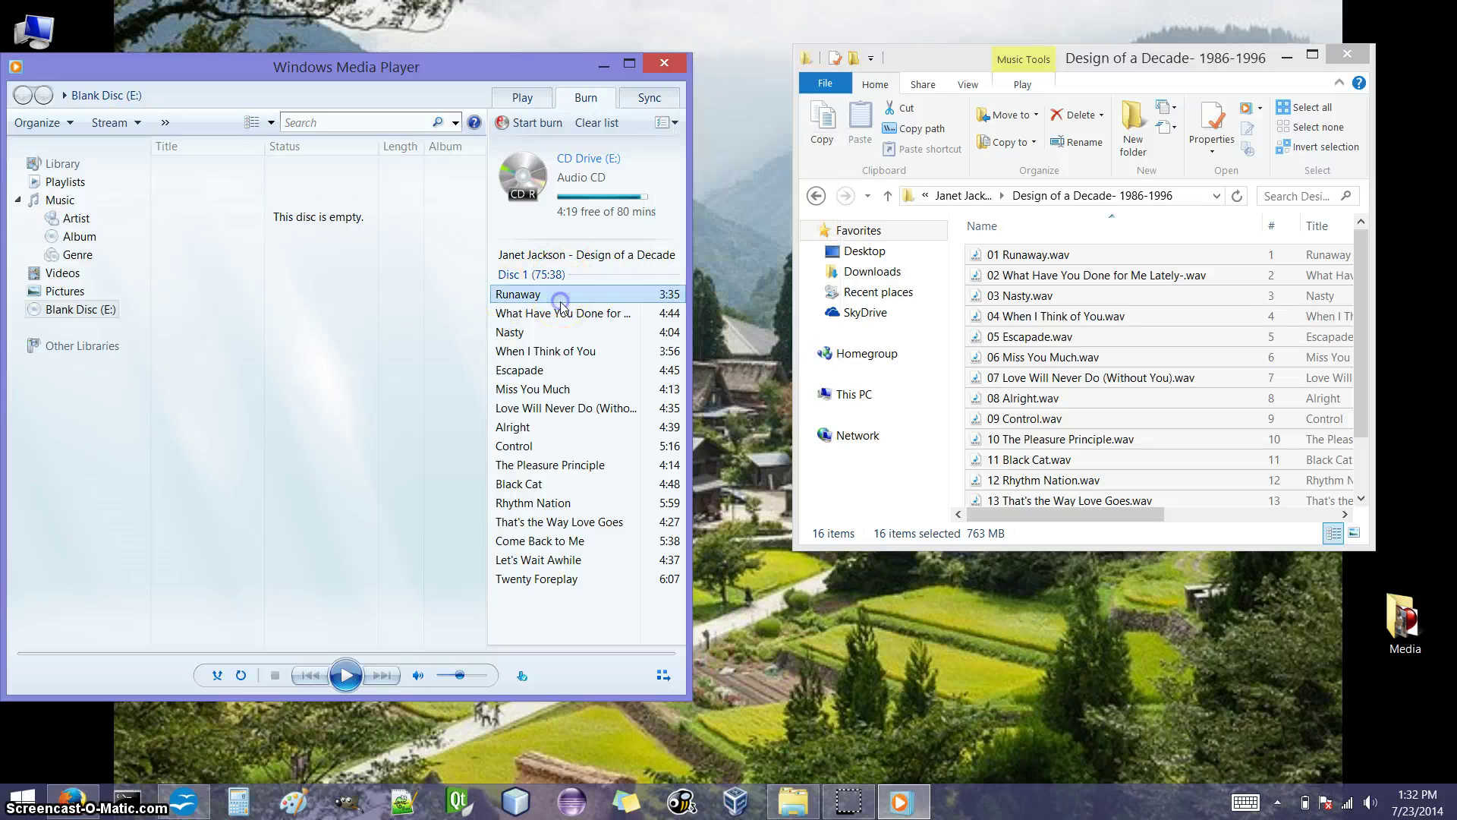
click(536, 123)
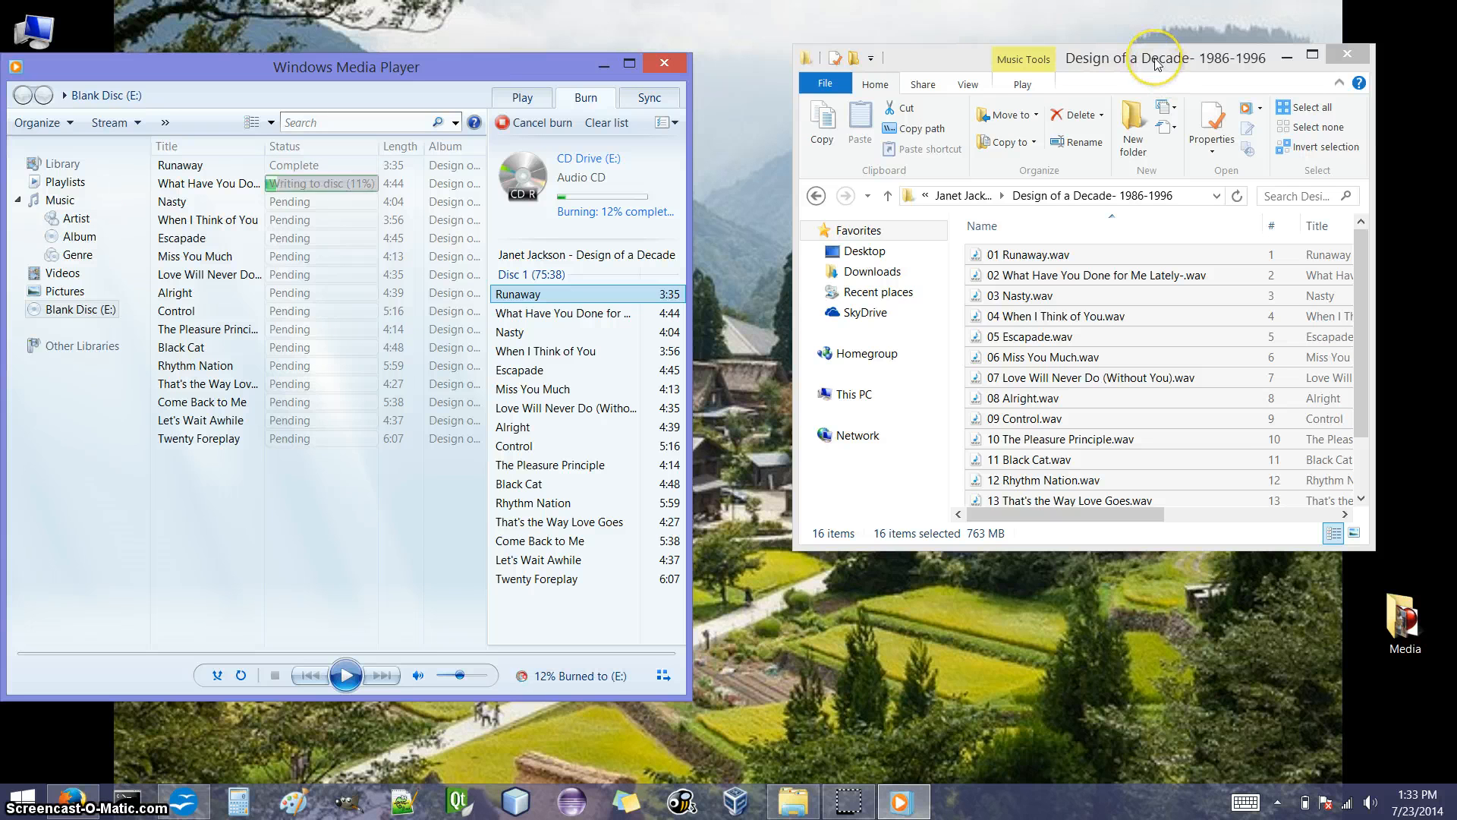
click(1030, 255)
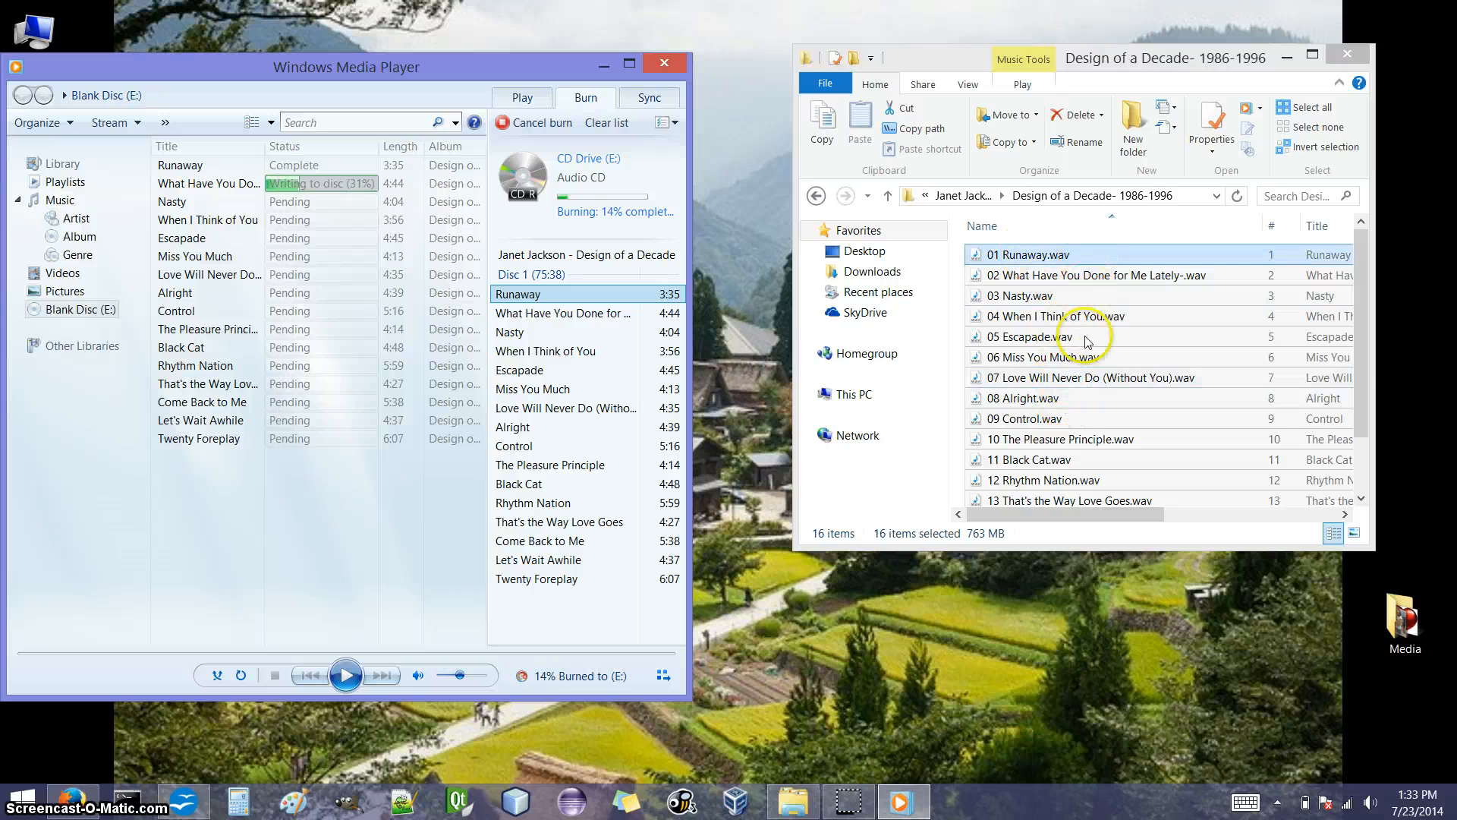
mouse_move(1363, 296)
mouse_down()
mouse_move(1365, 396)
mouse_move(1357, 292)
mouse_up()
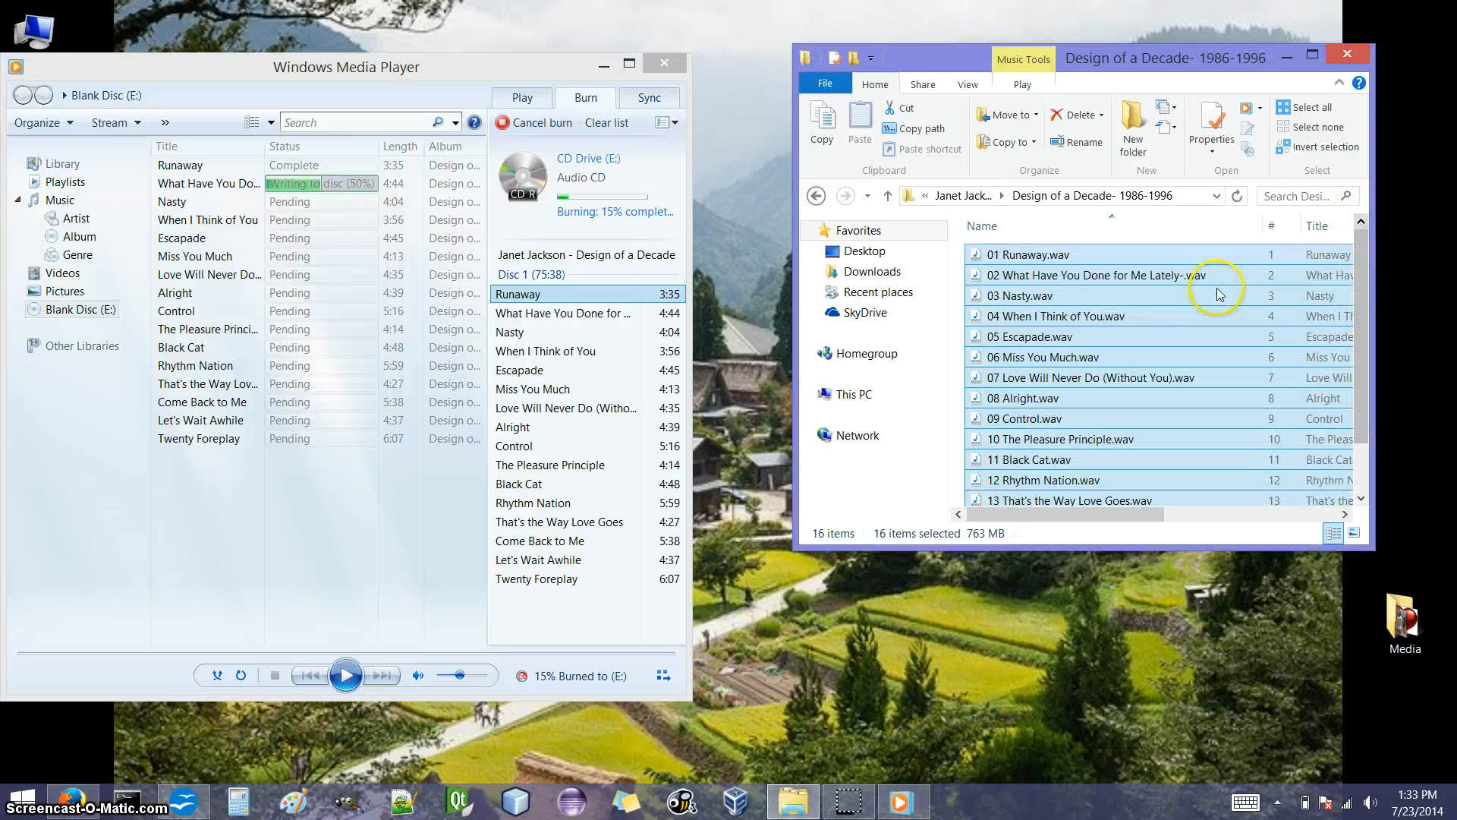
click(1123, 253)
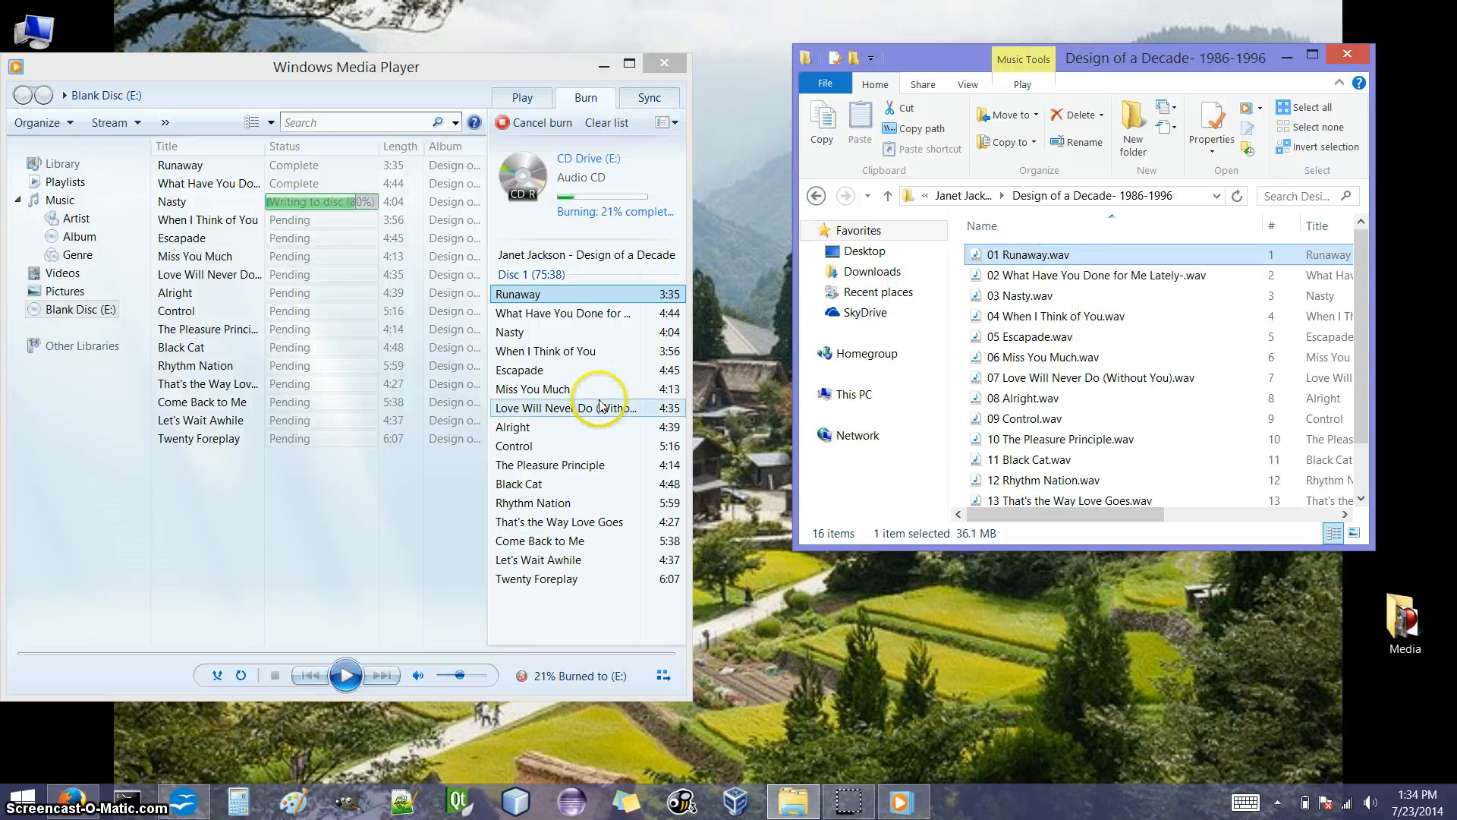
mouse_move(1070, 255)
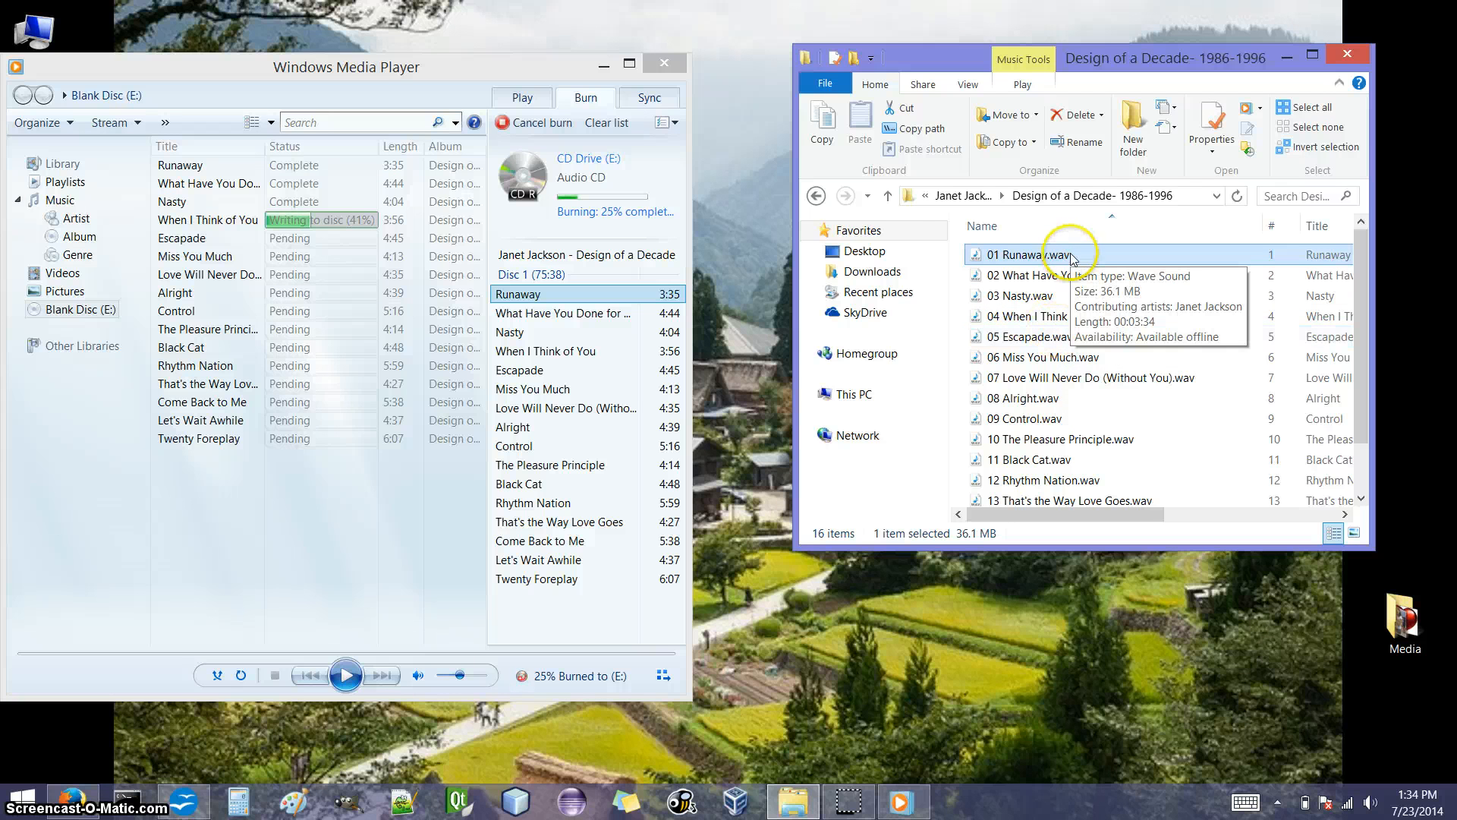
click(1072, 260)
click(1073, 278)
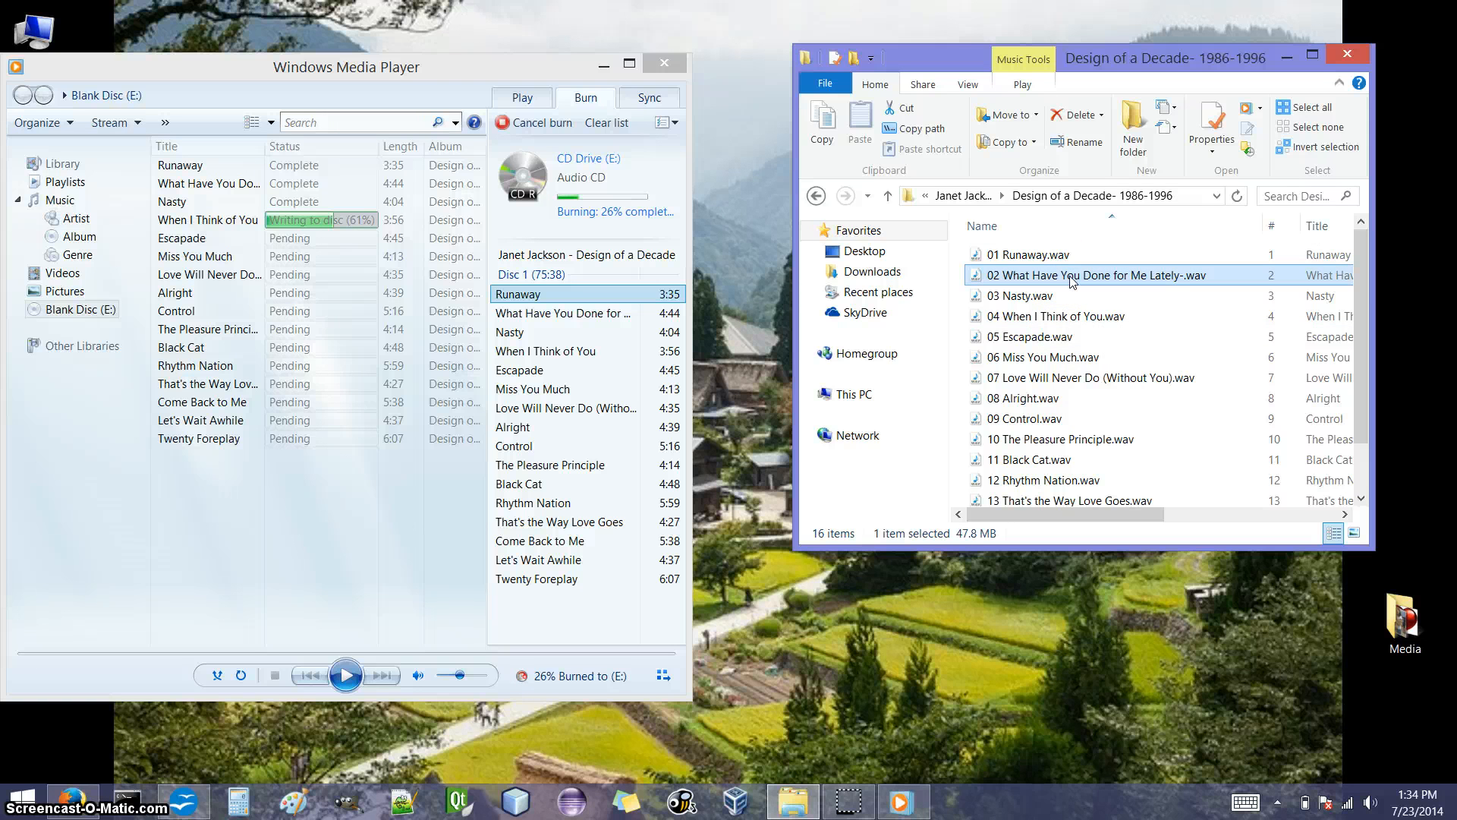